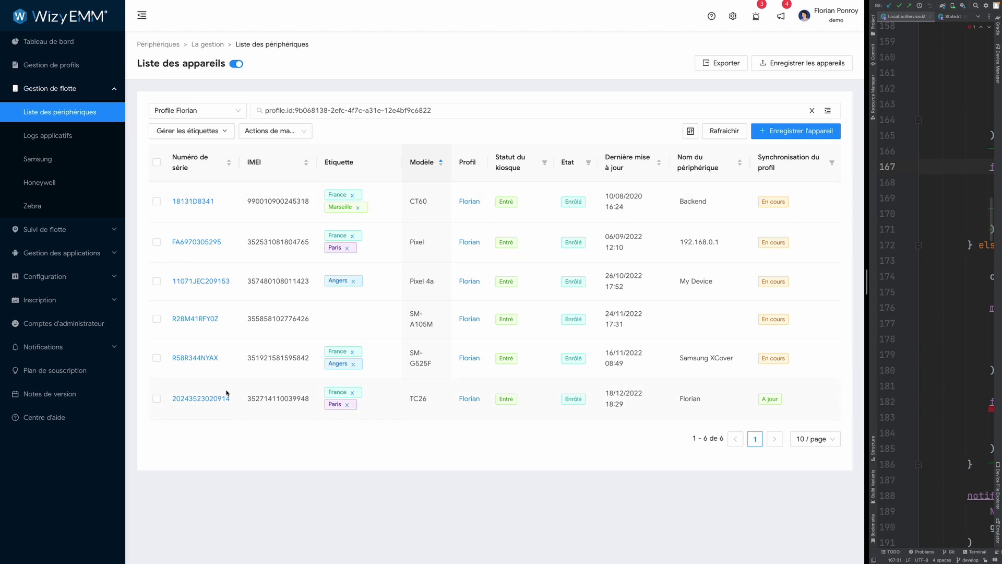
- Open the application logs of the TC26 device and read the managed configuration entry
click(208, 399)
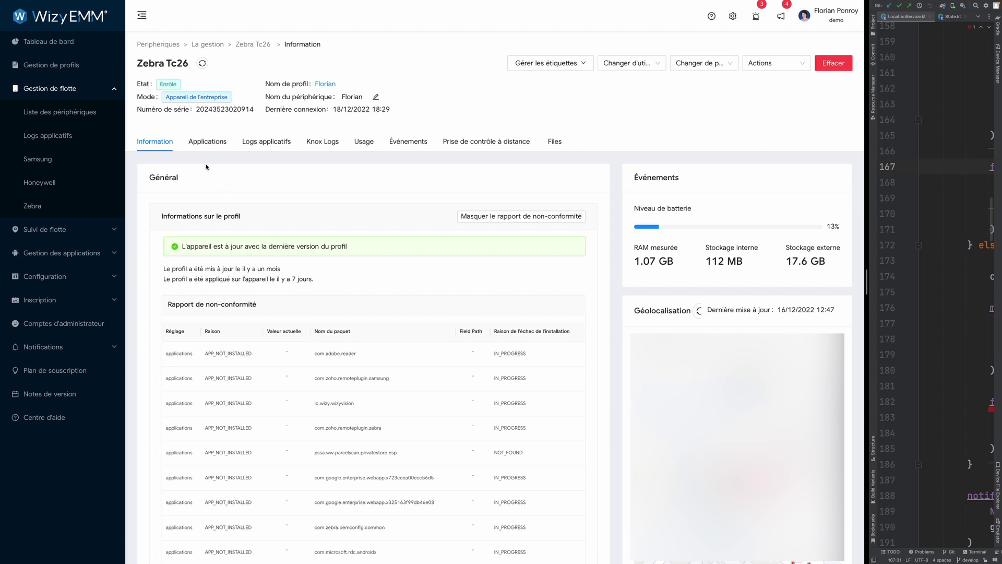
click(268, 148)
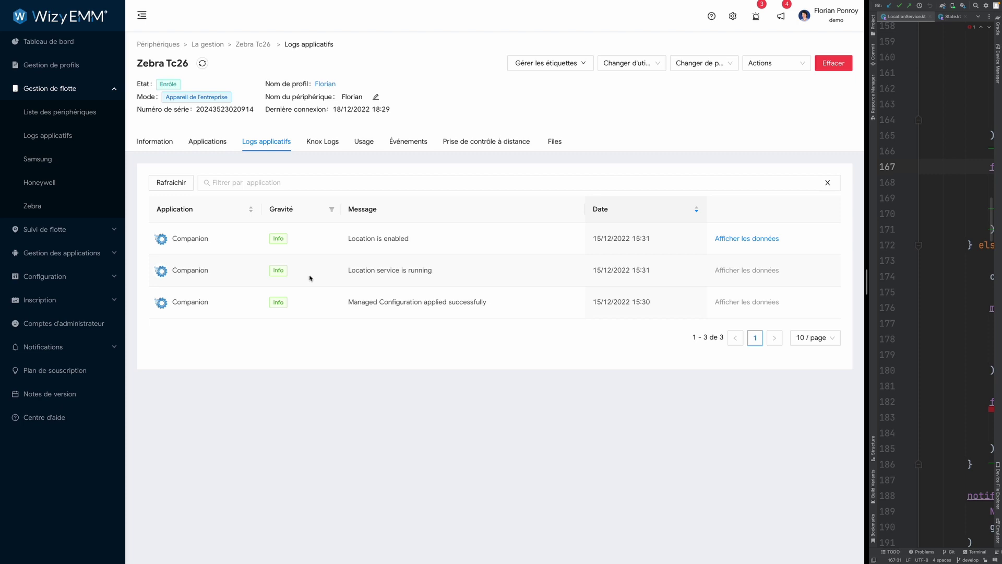
click(638, 304)
drag(349, 302, 483, 302)
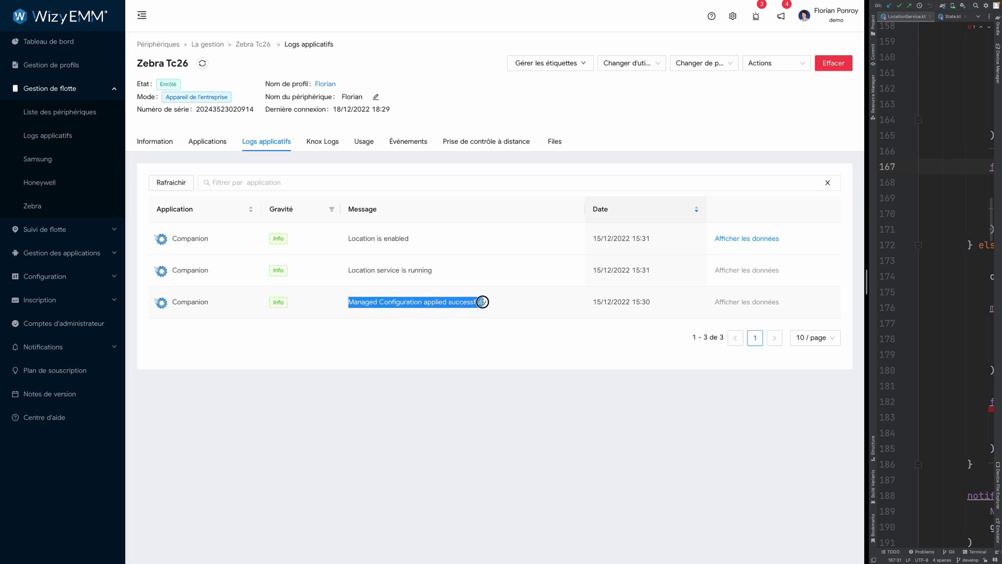
click(346, 307)
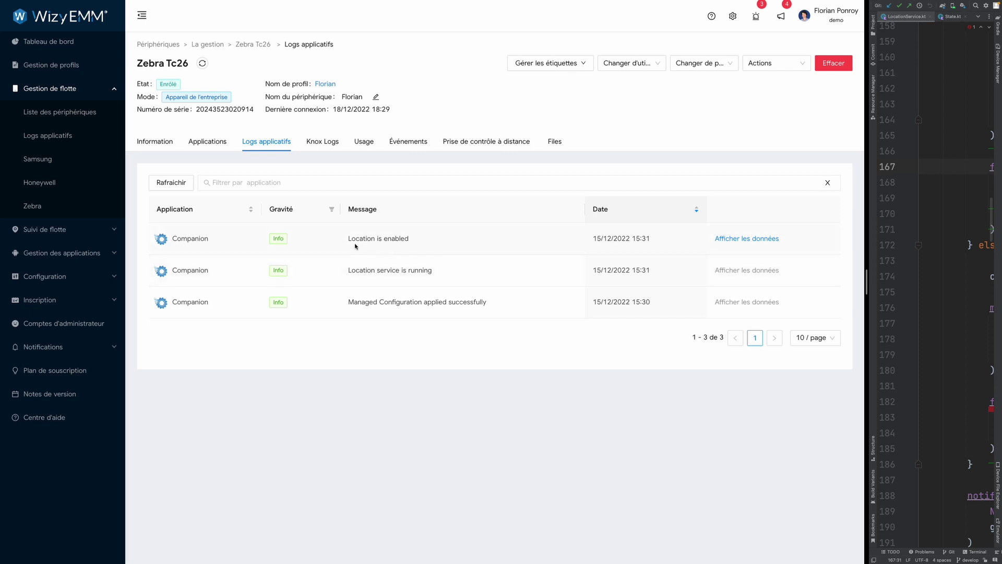
- Read the Companion log messages about location being enabled and the location service running
drag(350, 240, 410, 238)
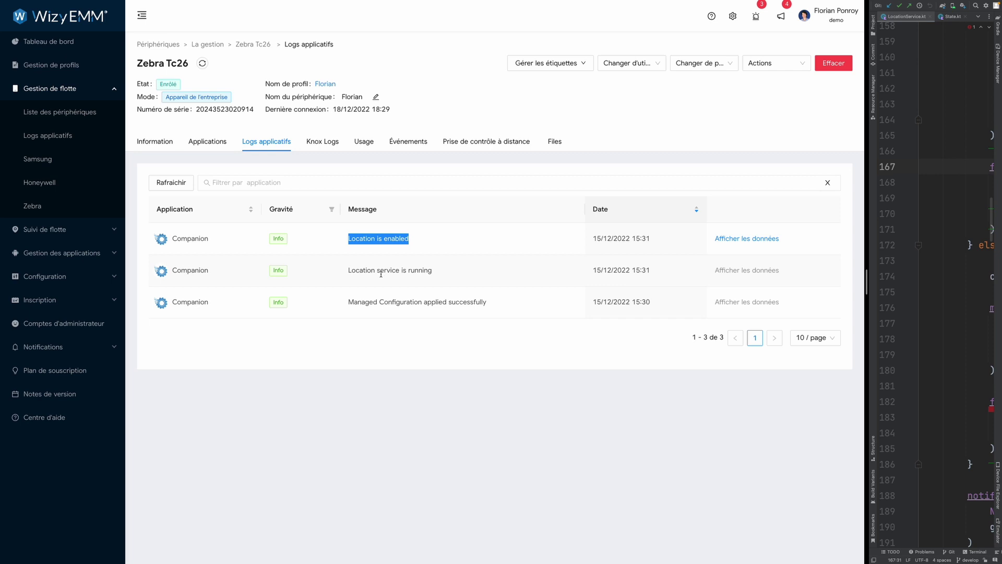
click(353, 270)
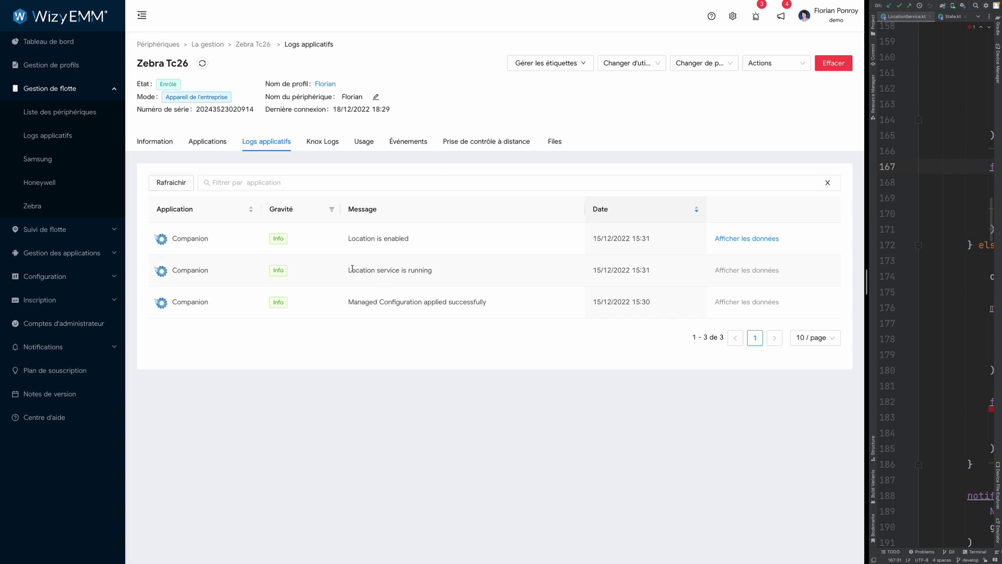
drag(350, 270, 409, 270)
click(412, 270)
- View the data attached to the "Location is enabled" log entry, and close it
click(728, 238)
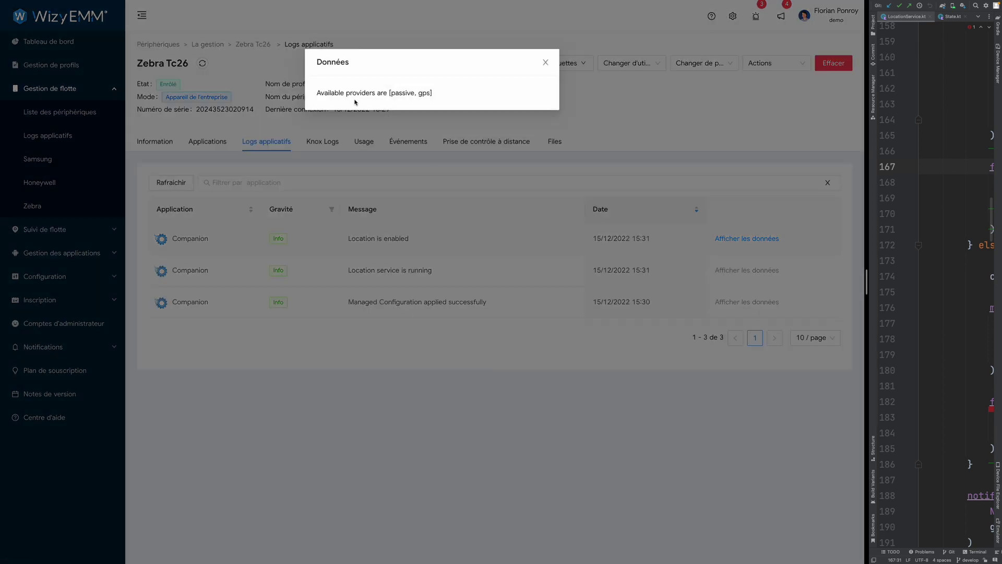
drag(346, 94, 373, 94)
click(546, 63)
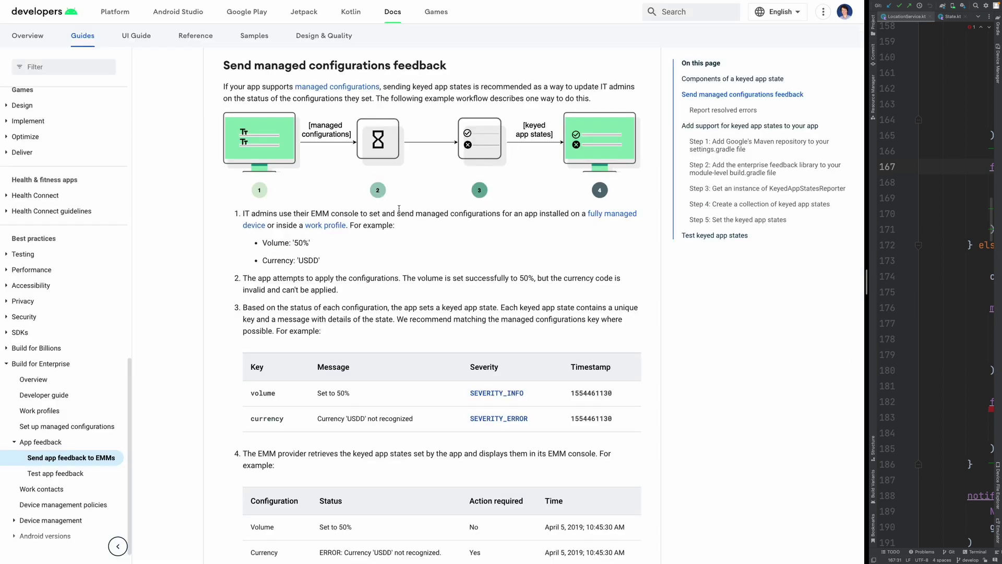
- Examine the Android Developers guide "Send app feedback to EMMs", from the keyed app state components to the setData call in the Step 4 Kotlin snippet
scroll(385, 221, up, 8)
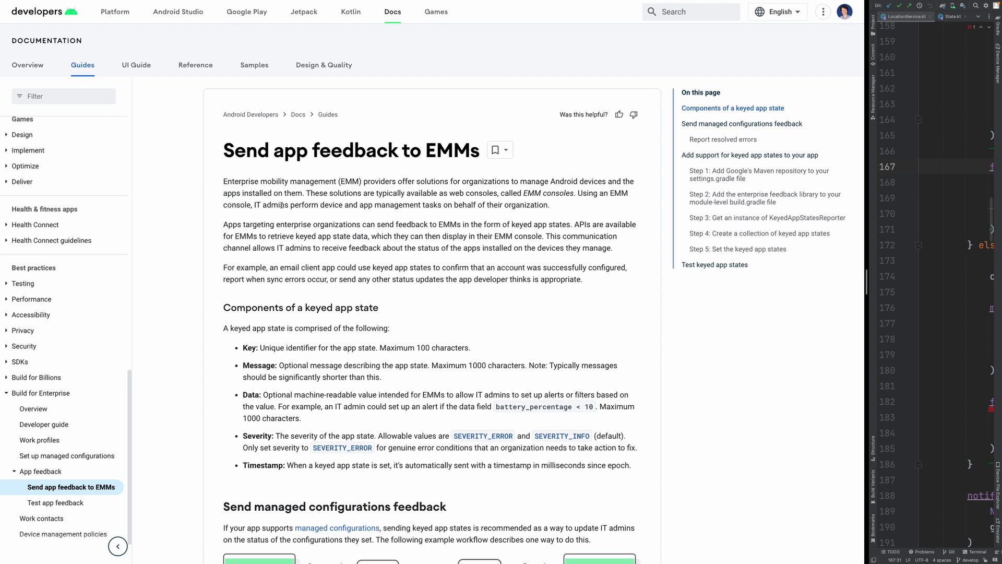
scroll(282, 205, down, 5)
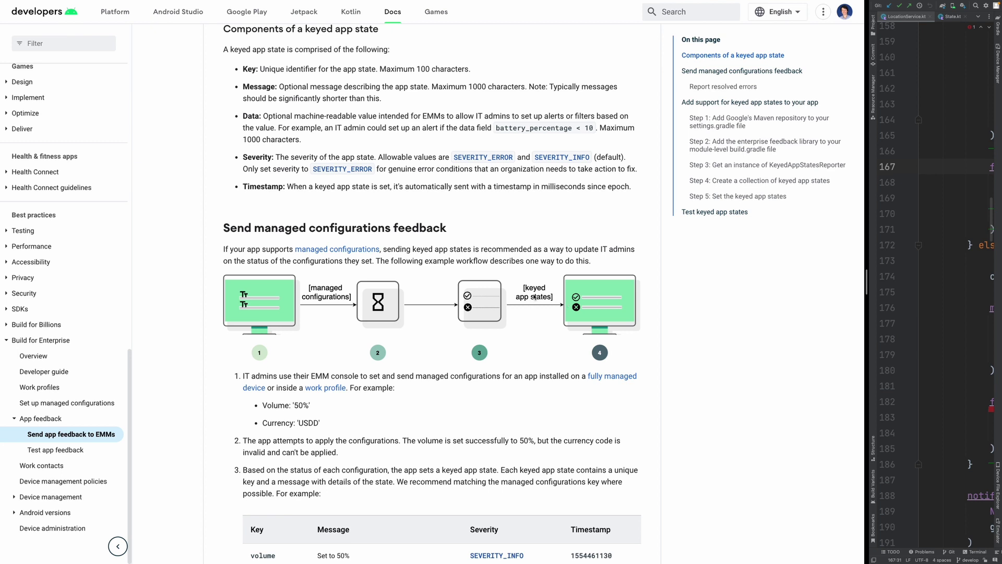
scroll(533, 292, down, 4)
scroll(533, 290, down, 10)
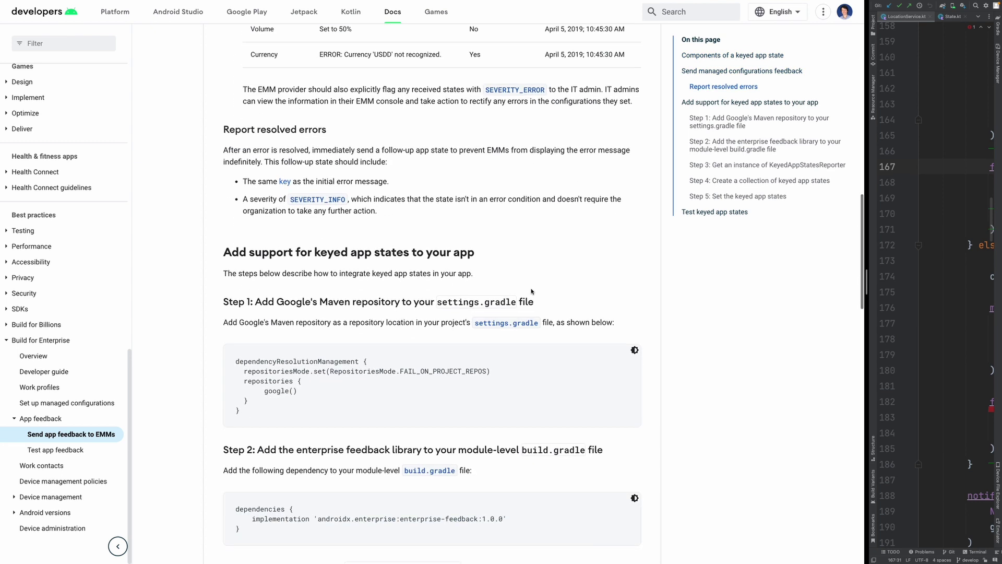
scroll(532, 291, down, 4)
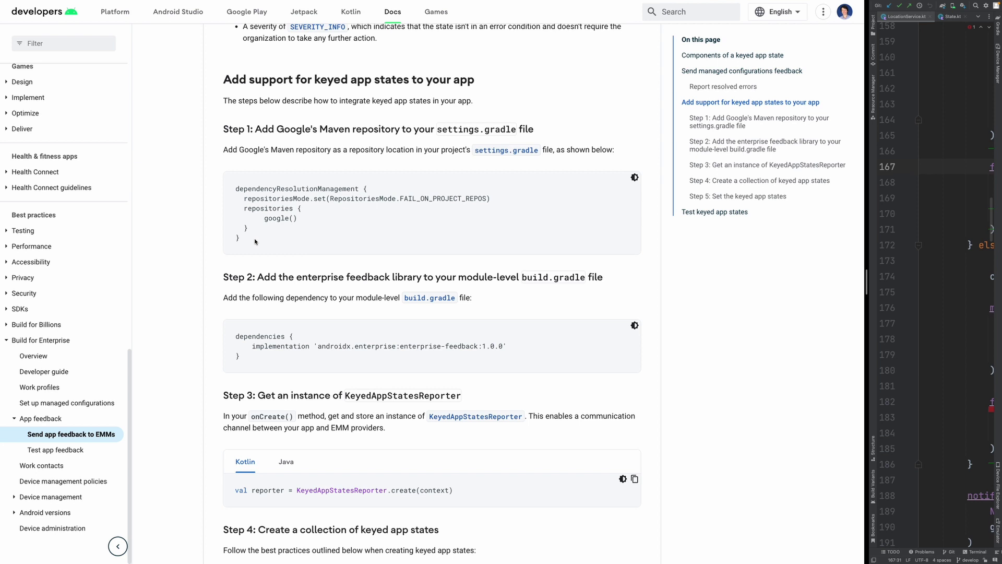
scroll(256, 242, down, 5)
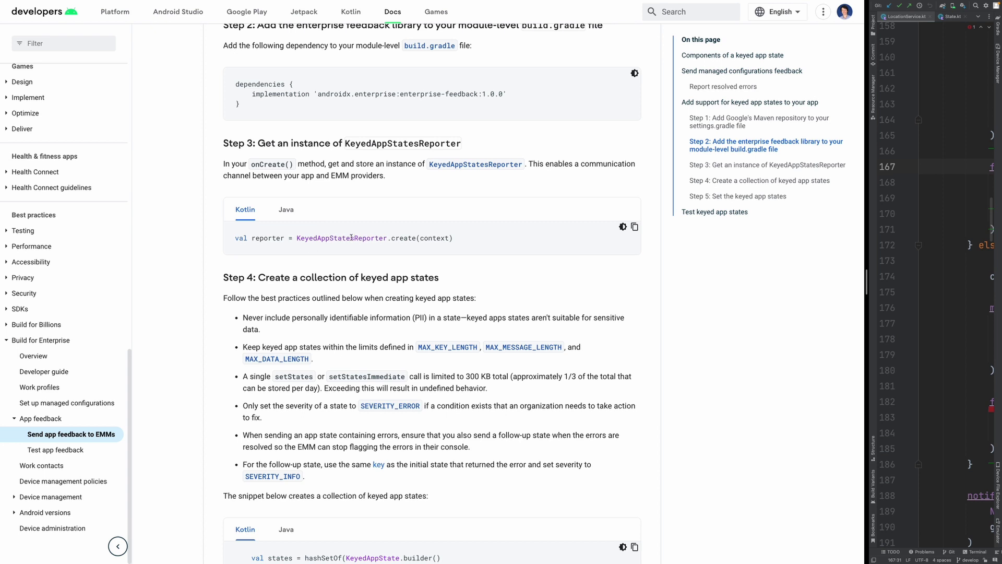
scroll(337, 243, down, 3)
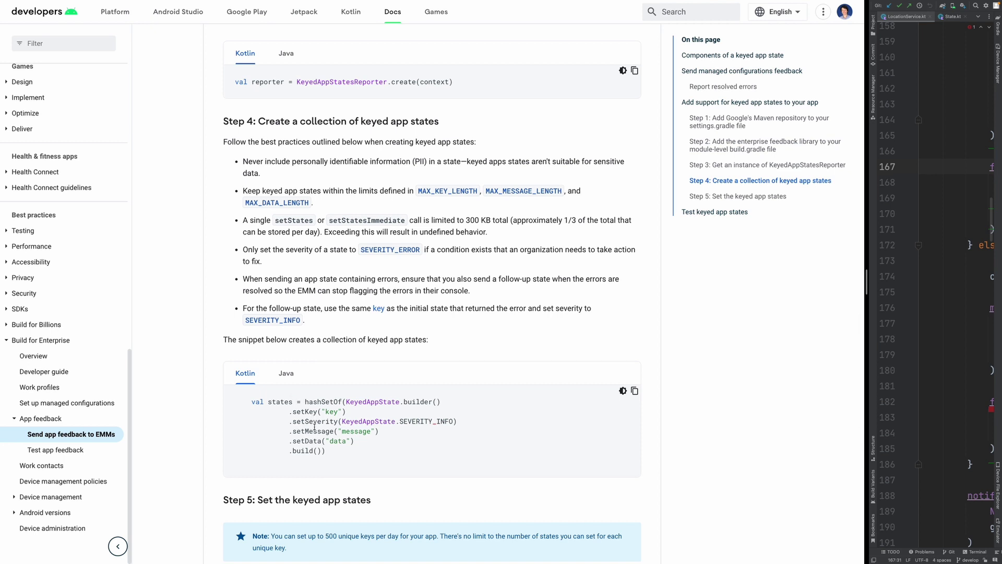
drag(308, 422, 322, 442)
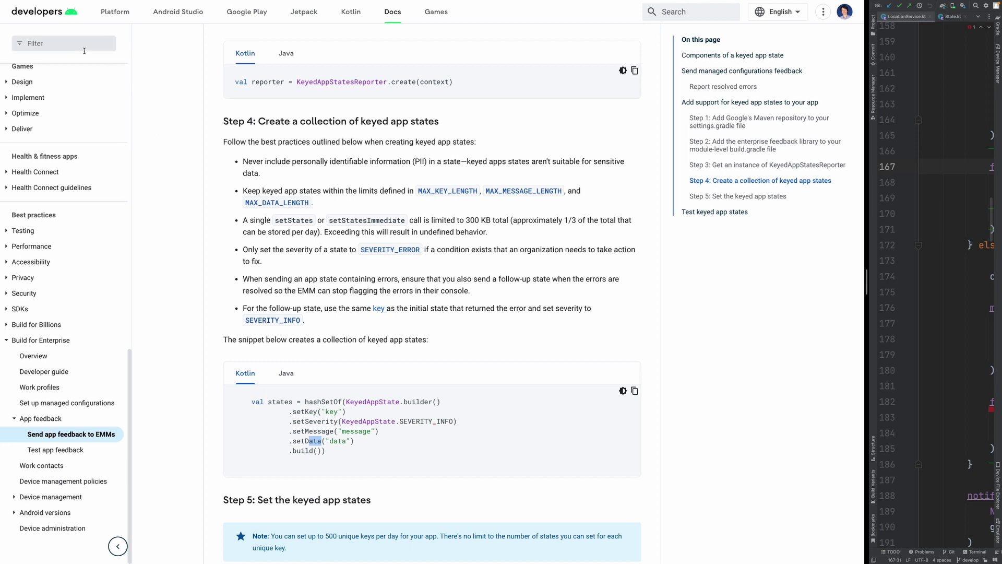
- Compare the device's application logs in WizyEMM with the setKey call in the guide's Step 4 snippet
key(ctrl+Tab)
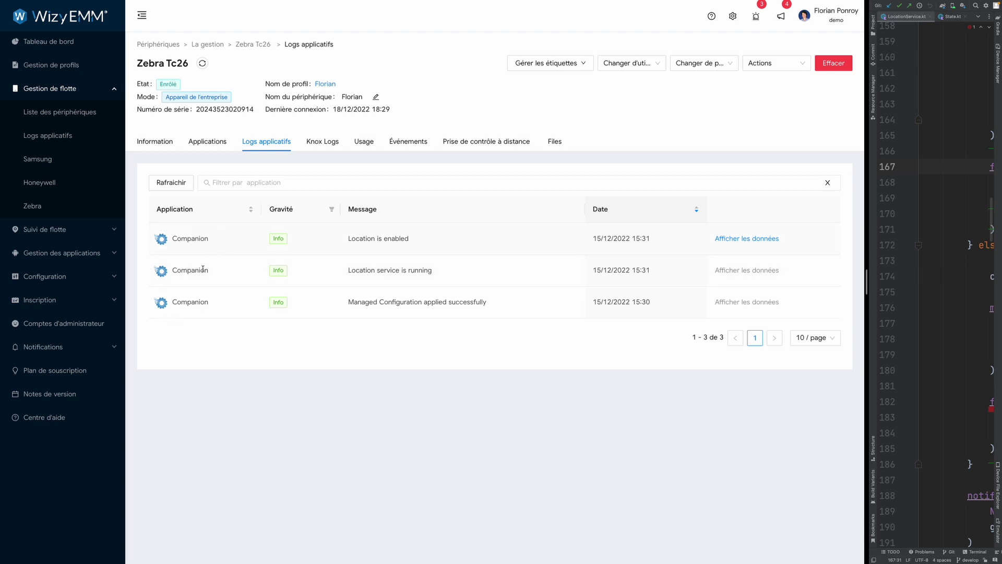
key(ctrl+Tab)
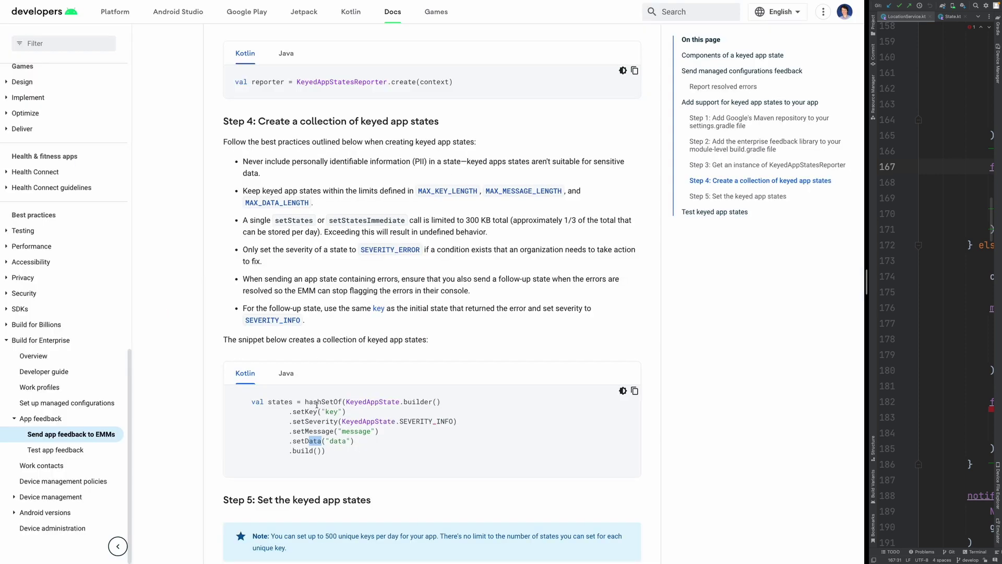
drag(292, 412, 358, 415)
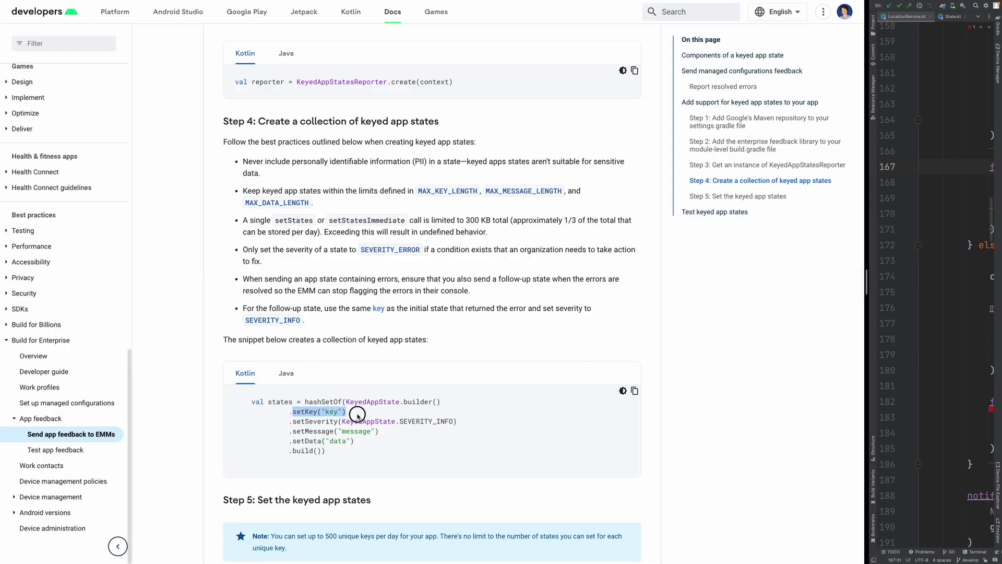
click(312, 413)
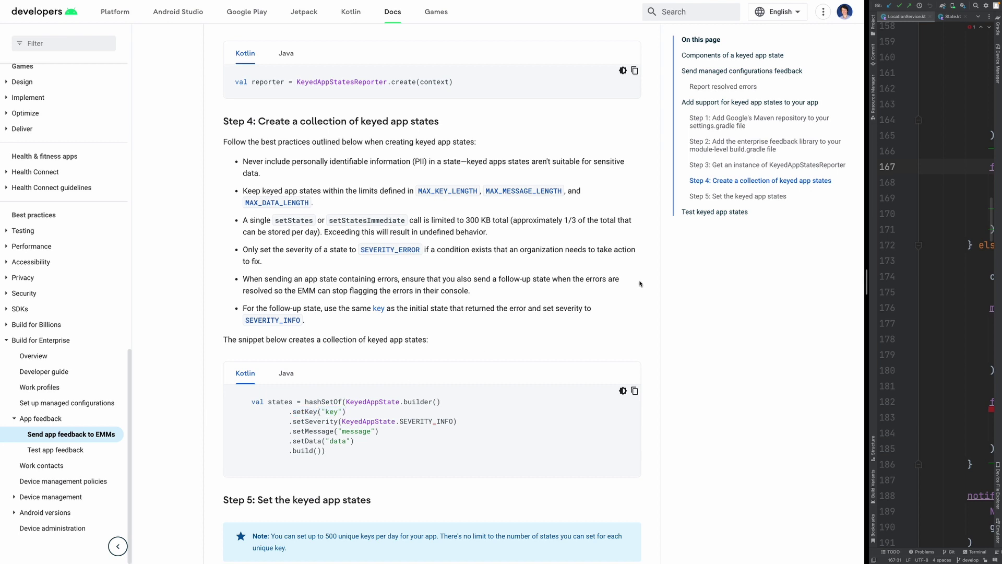
- Resize the split view so browser and code editor share the screen equally, and show the device's application logs beside the code
drag(867, 286, 499, 297)
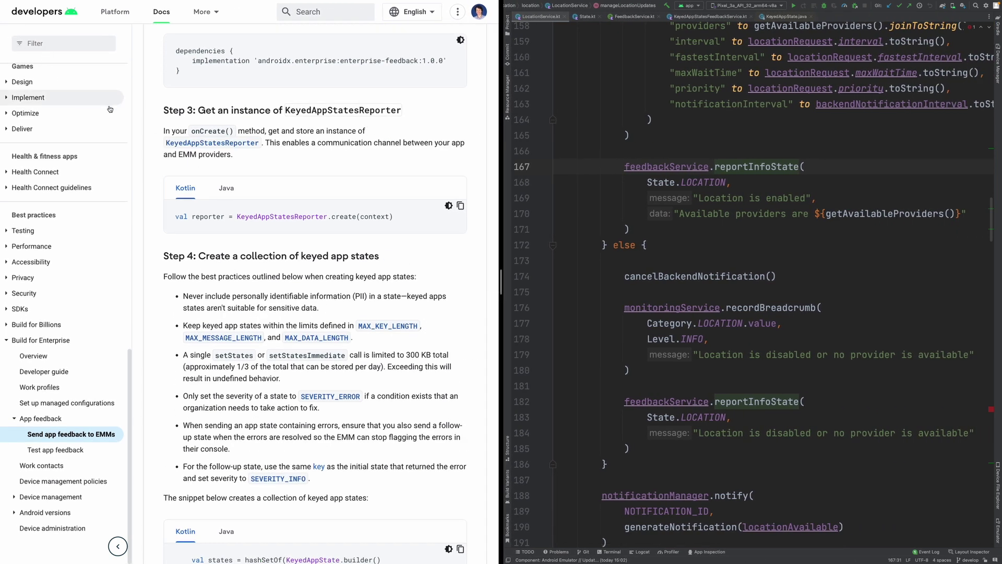
key(ctrl+Tab)
click(147, 18)
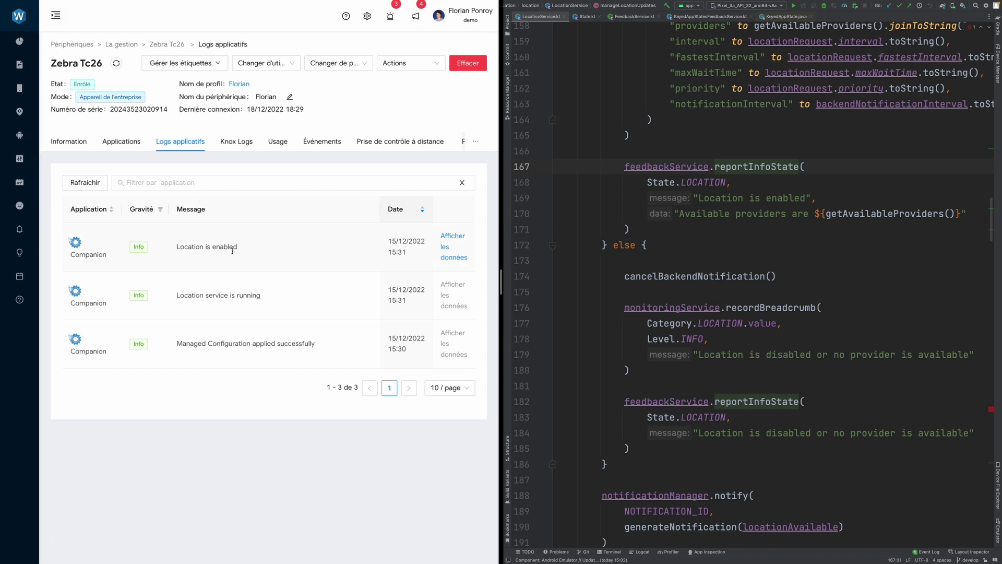
click(178, 249)
- Inspect the definition of State.LOCATION used by the reportInfoState call in Android Studio, and return to LocationService.kt
scroll(682, 201, up, 1)
scroll(682, 202, up, 1)
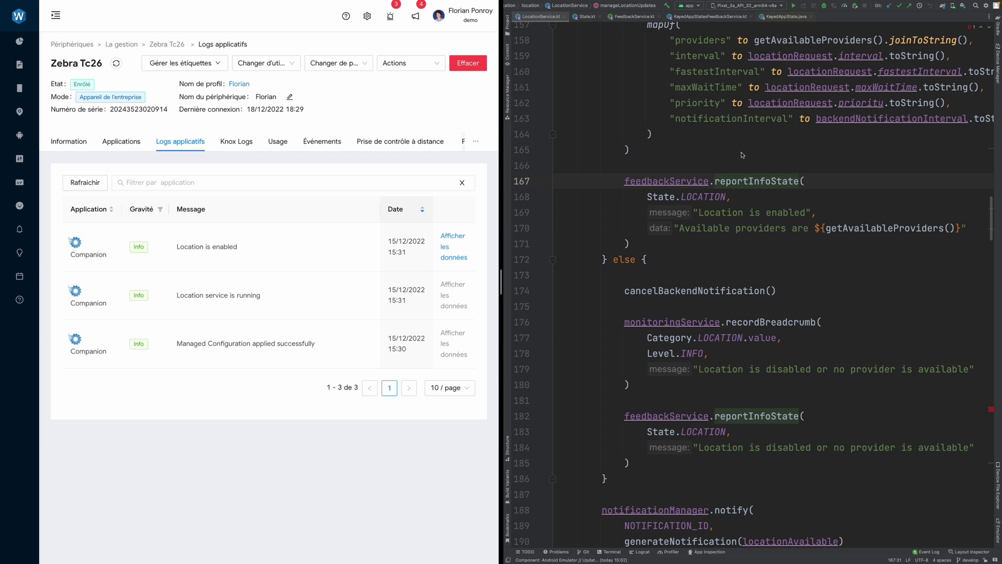
click(730, 201)
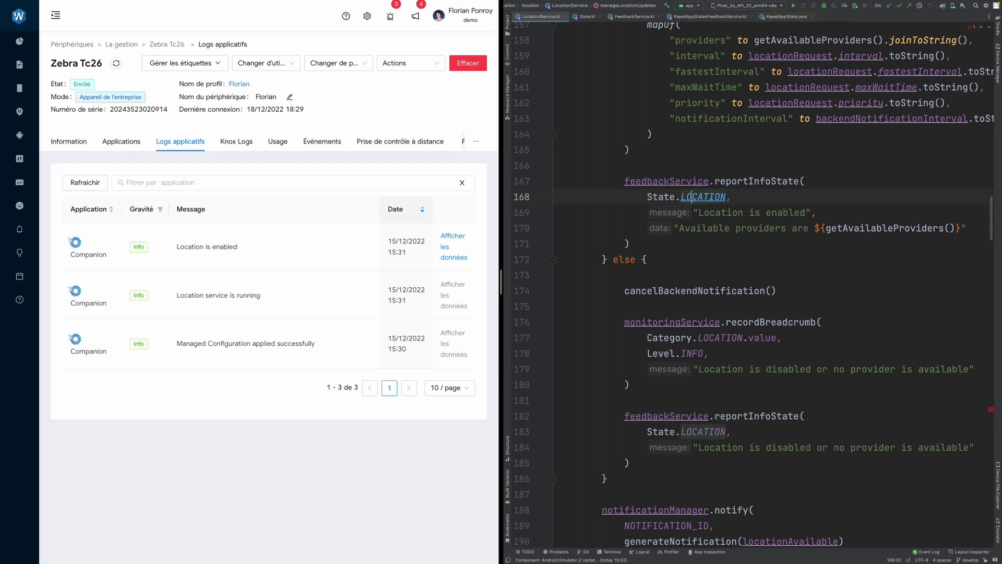
ctrl+click(691, 198)
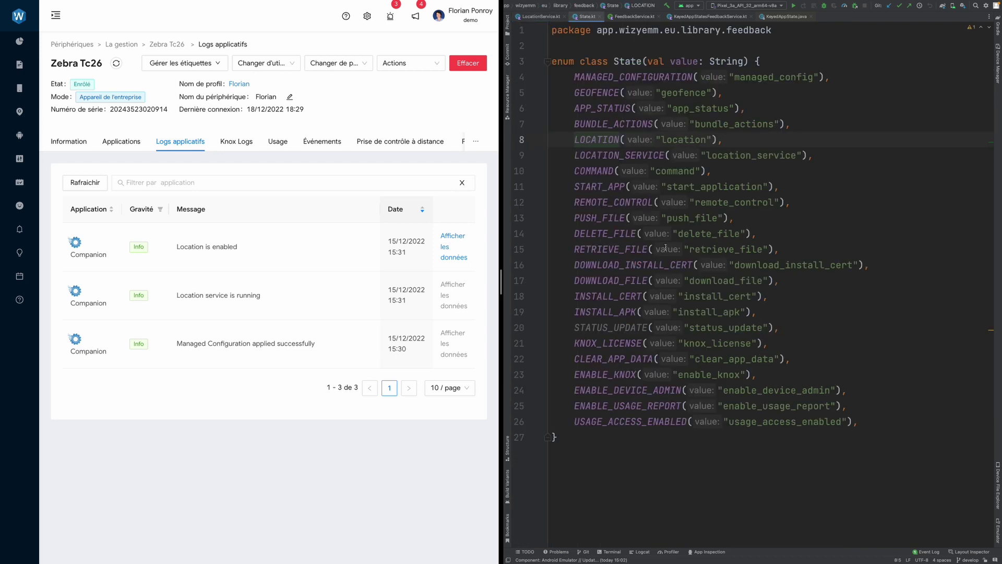
key(ctrl+alt+Left)
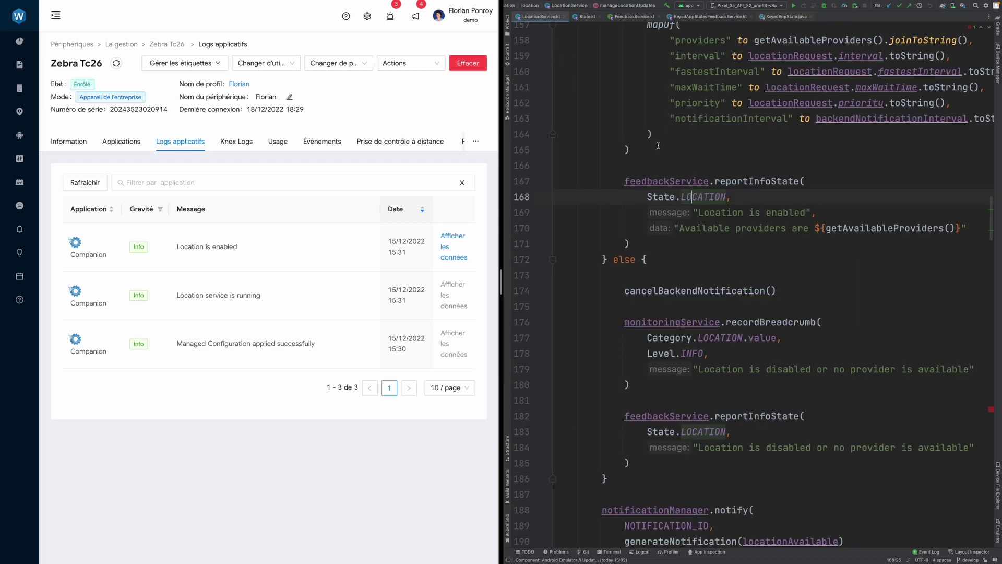
- Examine the message and data arguments of the "Location is enabled" reportInfoState call
drag(699, 213, 783, 213)
click(784, 212)
click(684, 228)
click(718, 228)
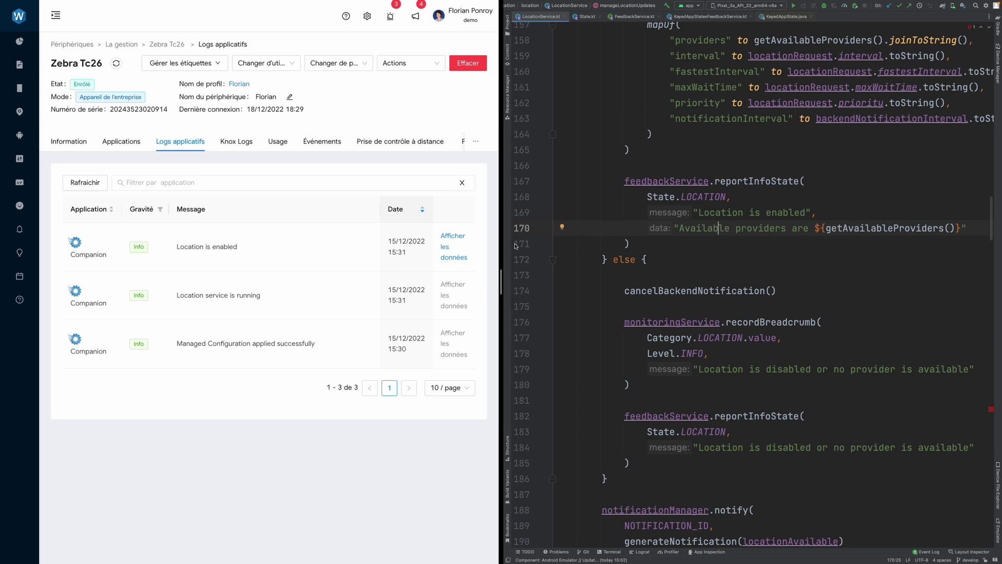
click(692, 233)
- Check the WizyEMM data of the "Location is enabled" log entry against the code's data argument, and return to the reportInfoState call
click(447, 251)
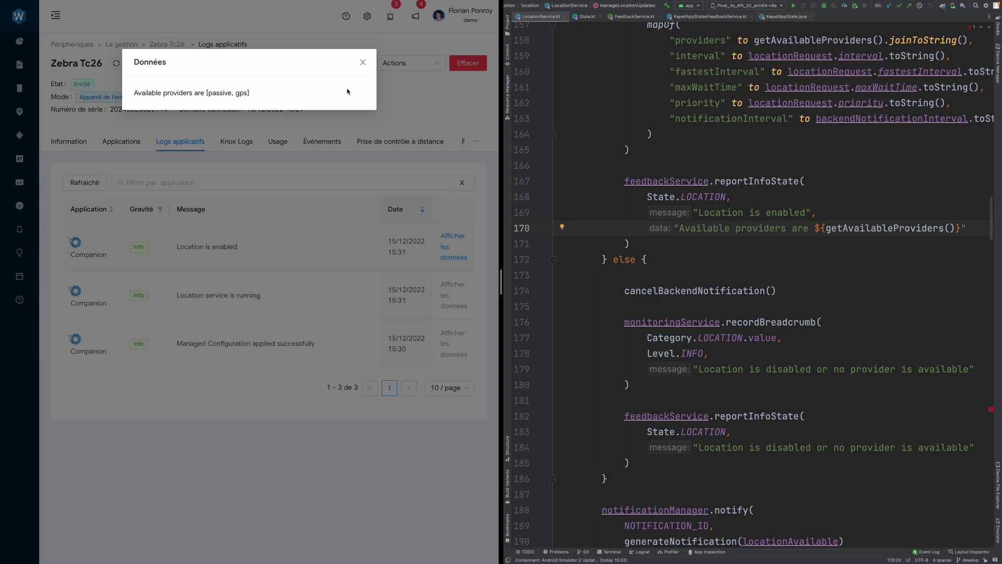
click(363, 62)
click(613, 212)
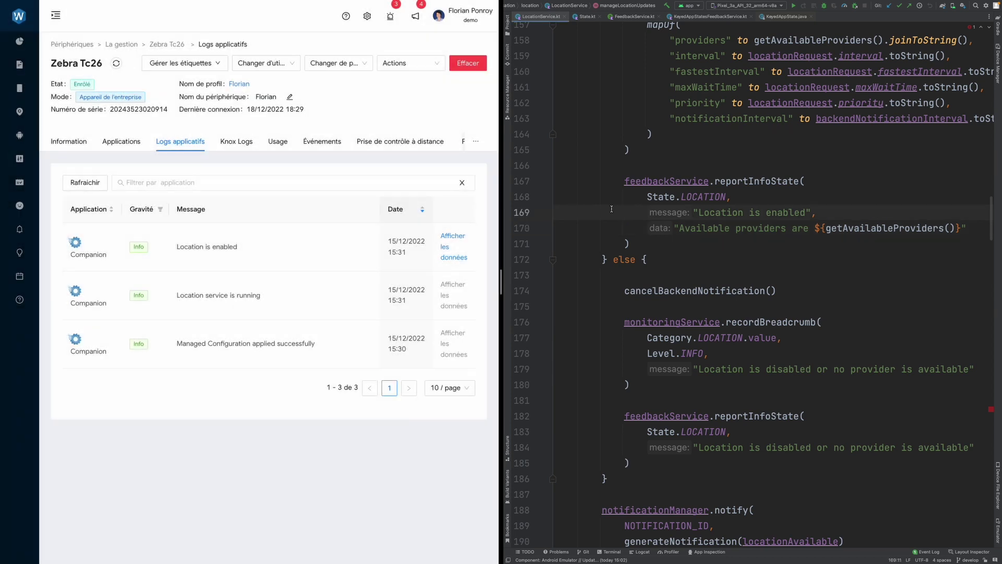